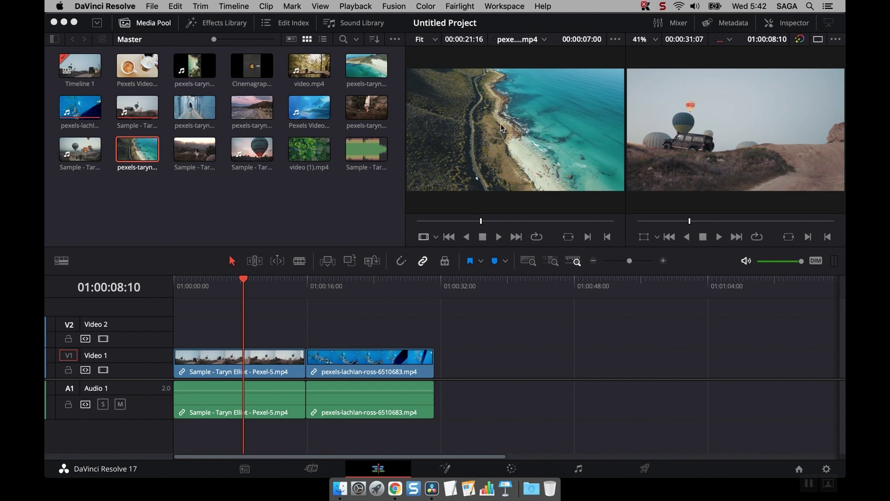
Step: Try placing the full coastline clip on Video 1 beyond the underwater clip, and undo the placement
left_click(516, 160)
left_click_drag(519, 117, 493, 369)
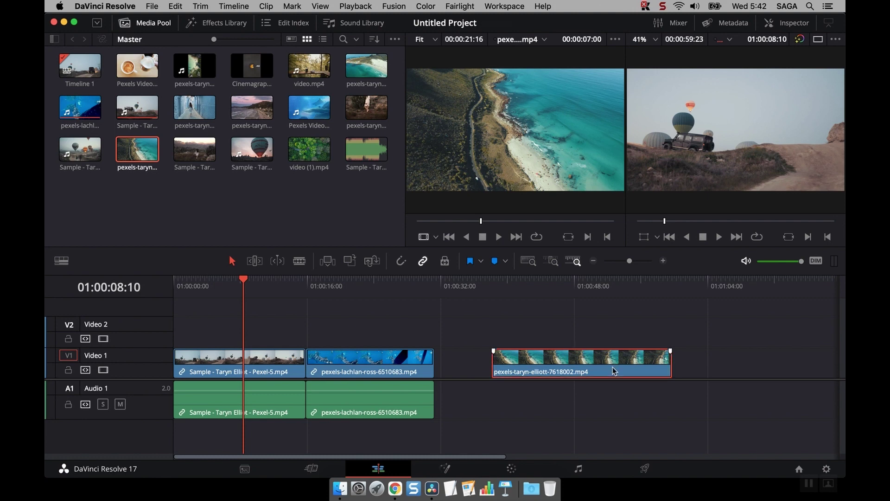
key("super+z")
Step: Mark the coastline source clip's in point at 00:00:10:07 and its out point at 00:00:16:12
left_click_drag(482, 223, 511, 221)
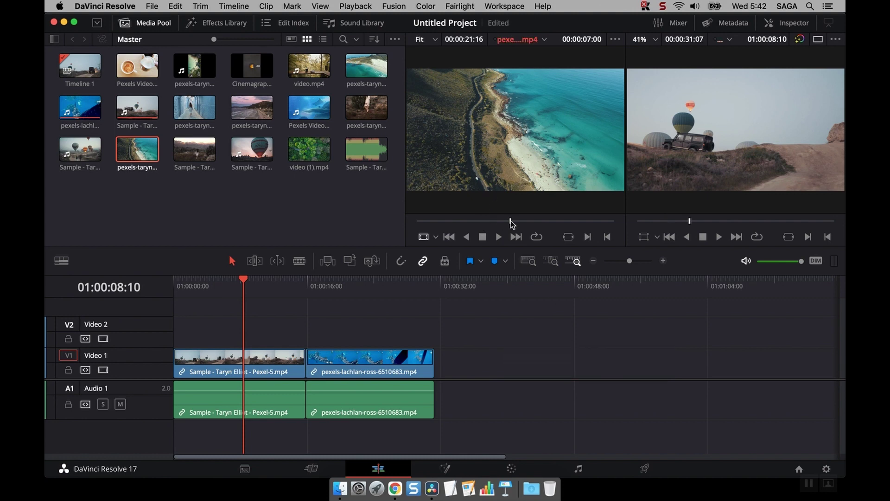
left_click(588, 237)
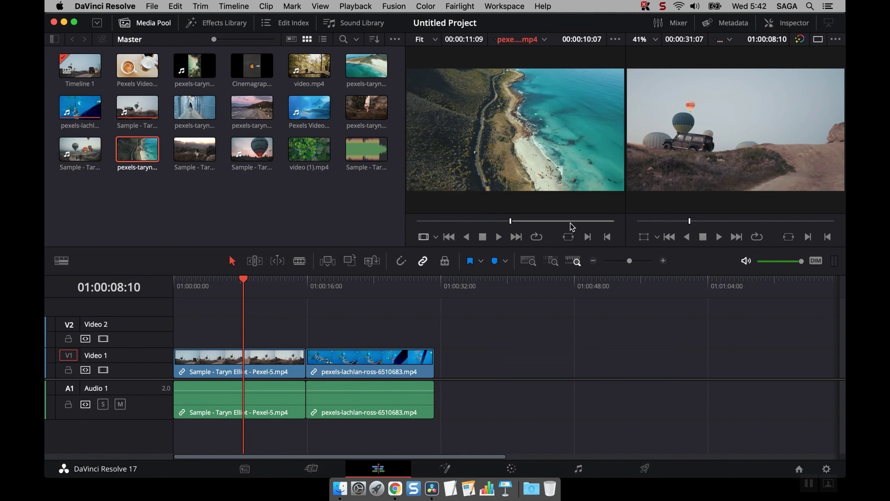
left_click(567, 222)
left_click(606, 237)
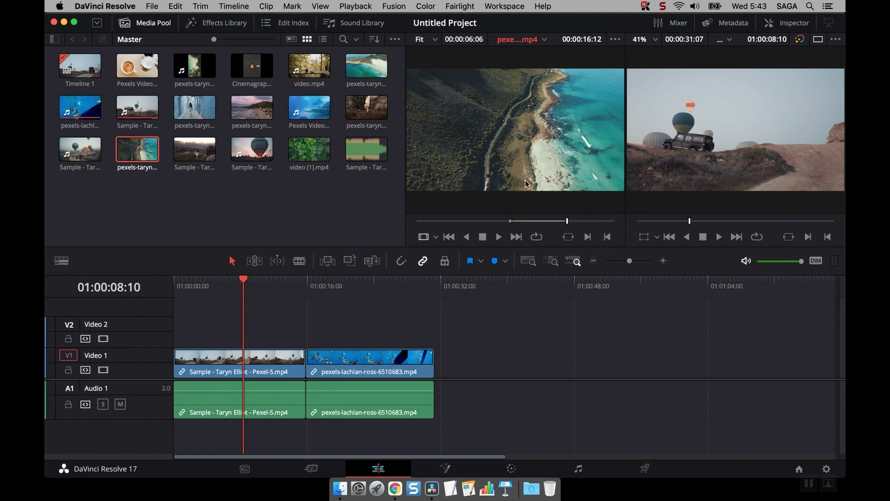
Step: Try placing the marked coastline section on Video 1 beyond the underwater clip, and delete it from the timeline
left_click_drag(527, 183, 565, 378)
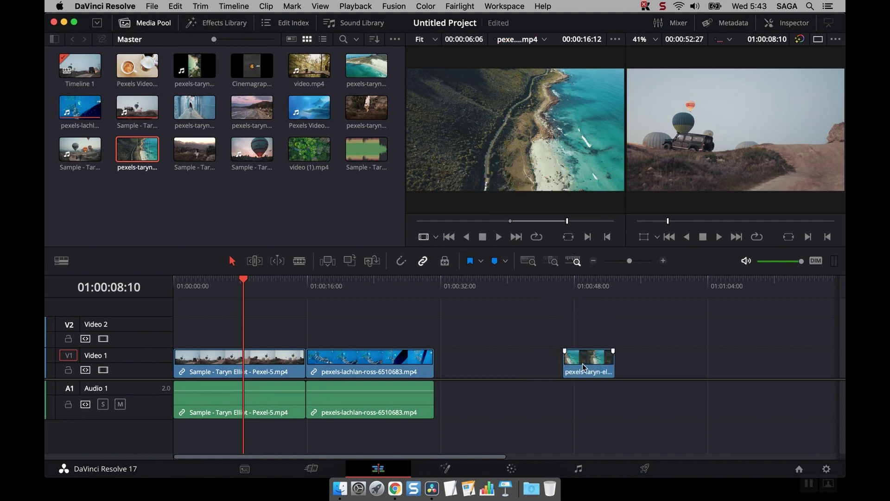
left_click(591, 361)
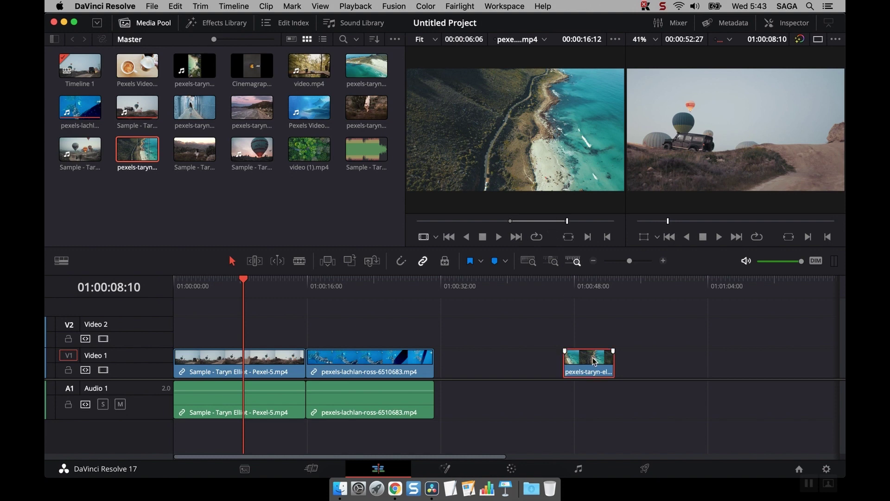
key("Delete")
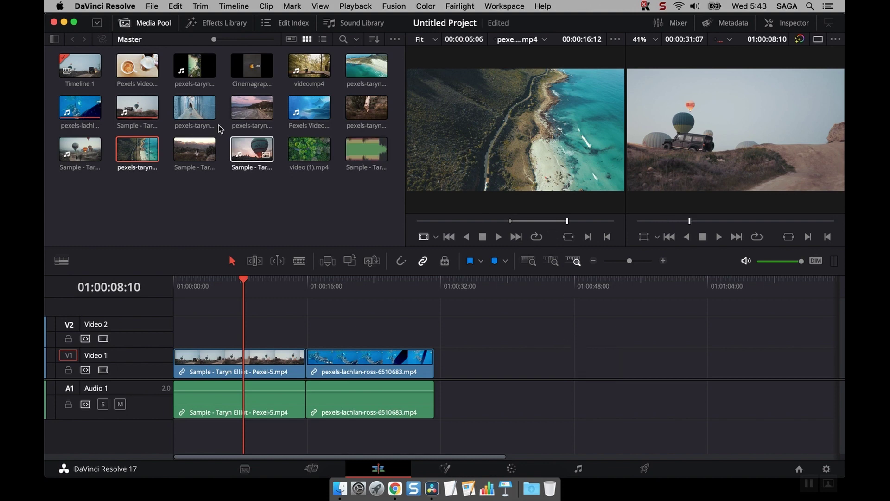
Step: Load the blue alley clip in the source viewer, preview it, and cue it to 00:00:06:20
left_click(200, 105)
key("space")
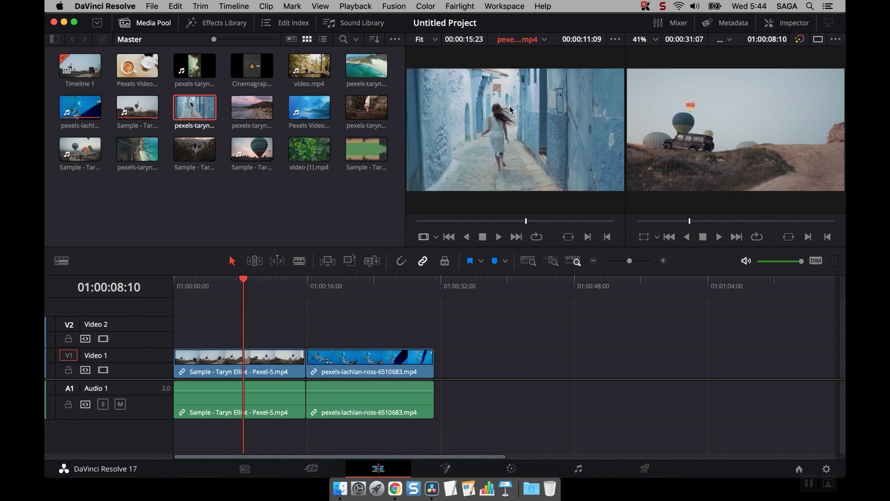
left_click_drag(366, 65, 547, 108)
left_click_drag(517, 222, 501, 222)
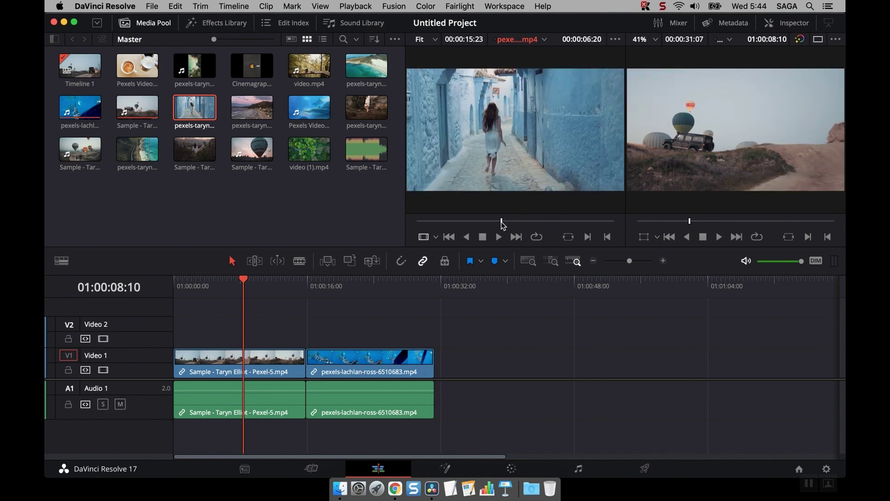
Step: Bring up the edit options over the timeline viewer with a source clip, and back out without applying one
left_click_drag(560, 99, 816, 62)
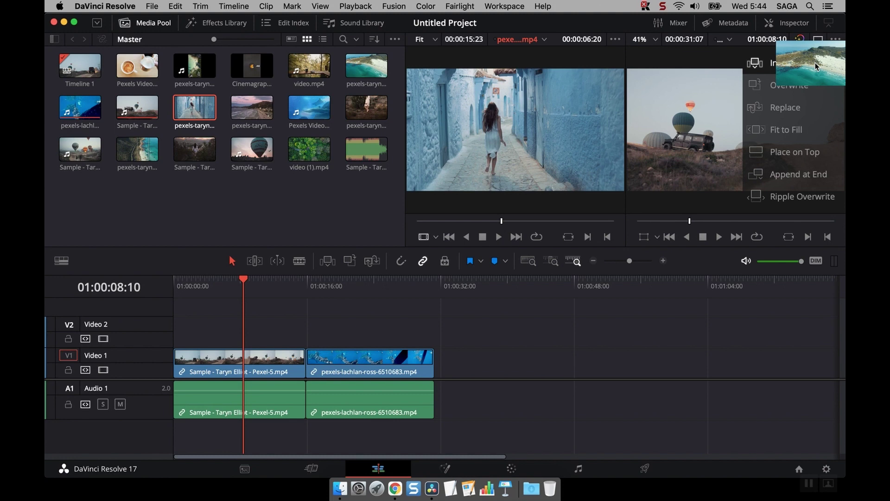
left_click_drag(816, 66, 816, 67)
left_click_drag(816, 66, 816, 66)
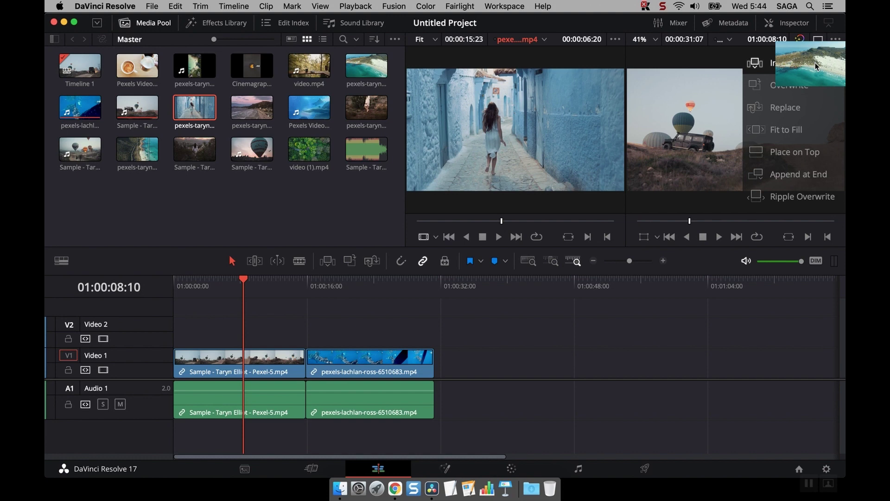
left_click_drag(816, 67, 401, 153)
Step: Try an Insert edit of the blue alley clip at 01:00:11:02 on Video 1, and undo it
mouse_move(252, 287)
left_mouse_down()
mouse_move(262, 285)
mouse_move(231, 280)
mouse_move(266, 281)
left_mouse_up()
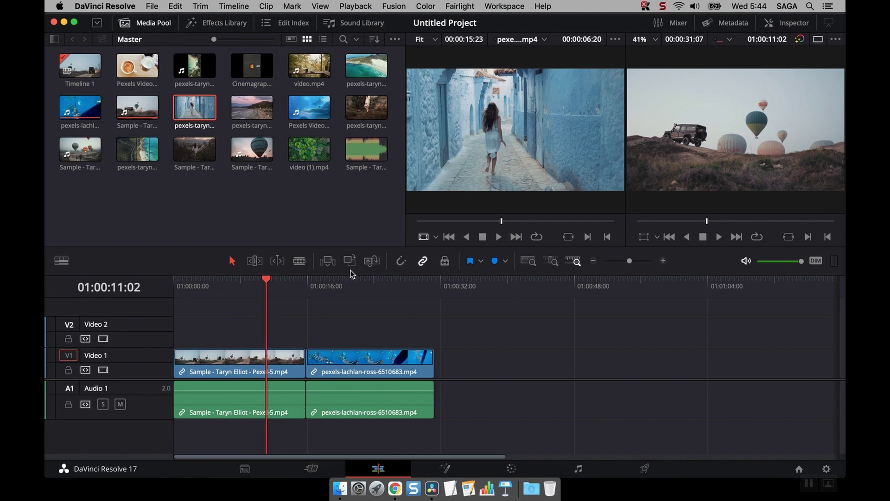
left_click_drag(563, 95, 827, 65)
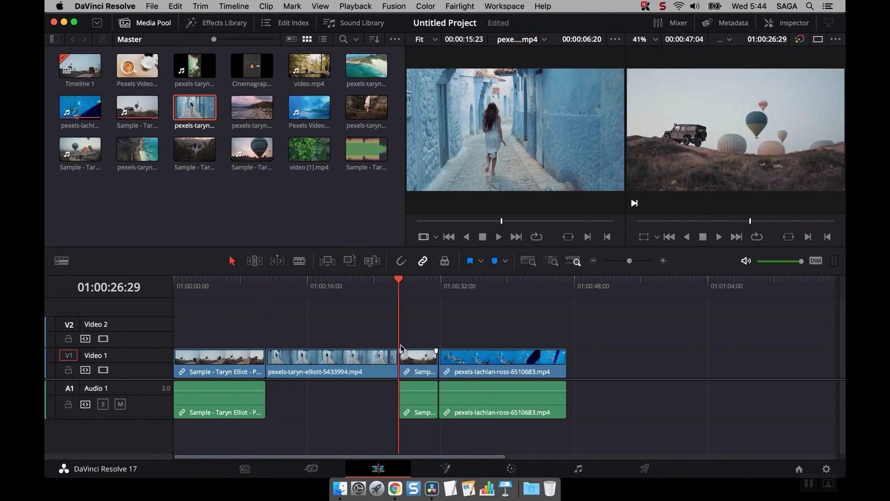
key("super+z")
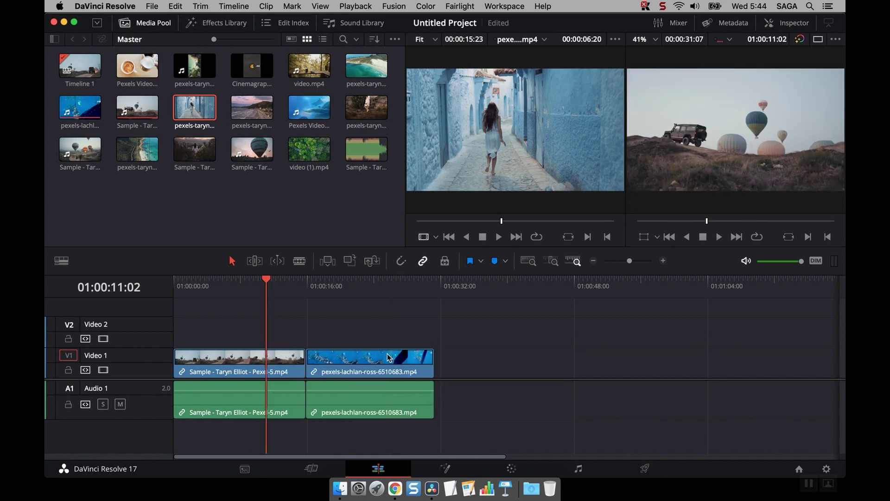
Step: Try an Overwrite edit of the blue alley clip at 01:00:11:02 on Video 1, and undo it
left_click_drag(555, 87, 600, 104)
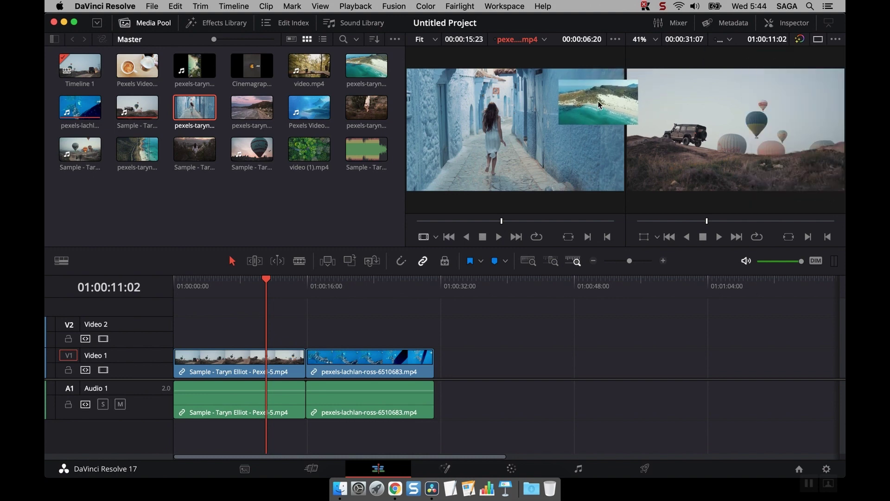
left_click_drag(598, 105, 822, 85)
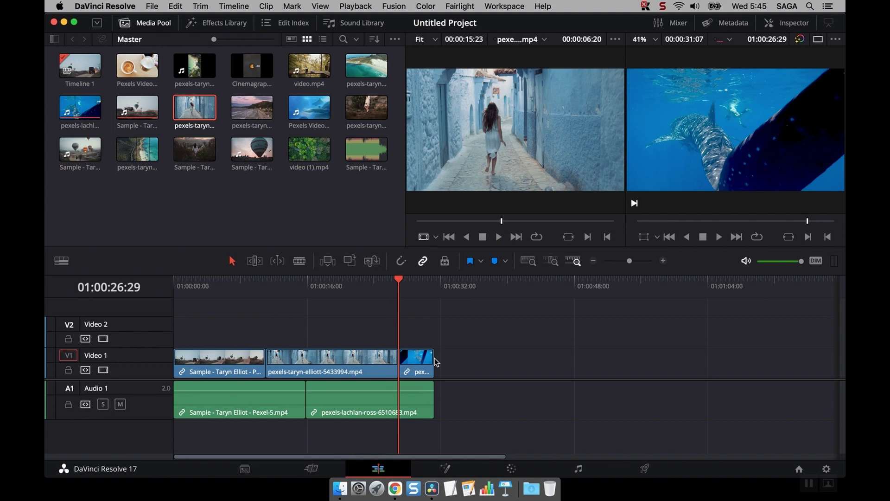
key("super+z")
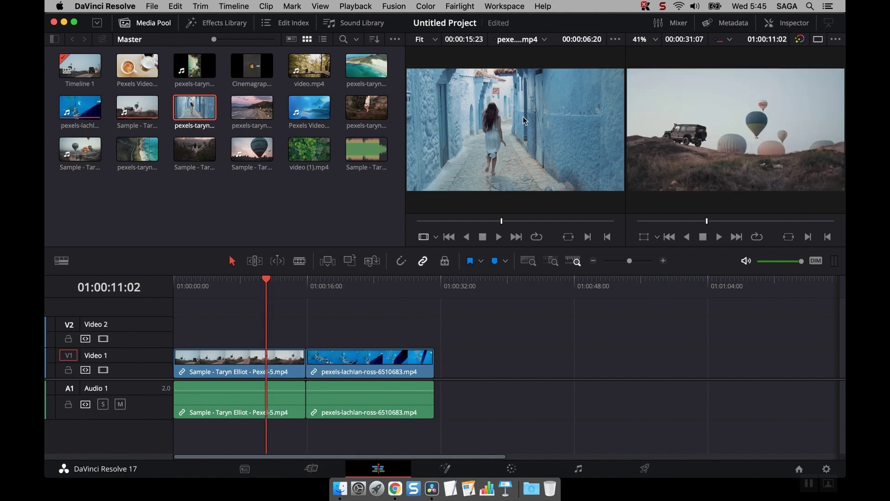
Step: Try a Replace edit of the first Video 1 clip with the alley clip at 01:00:11:02, check it at 01:00:13:24, and undo it
left_click_drag(553, 76, 845, 112)
key("super+s")
left_click_drag(366, 65, 817, 112)
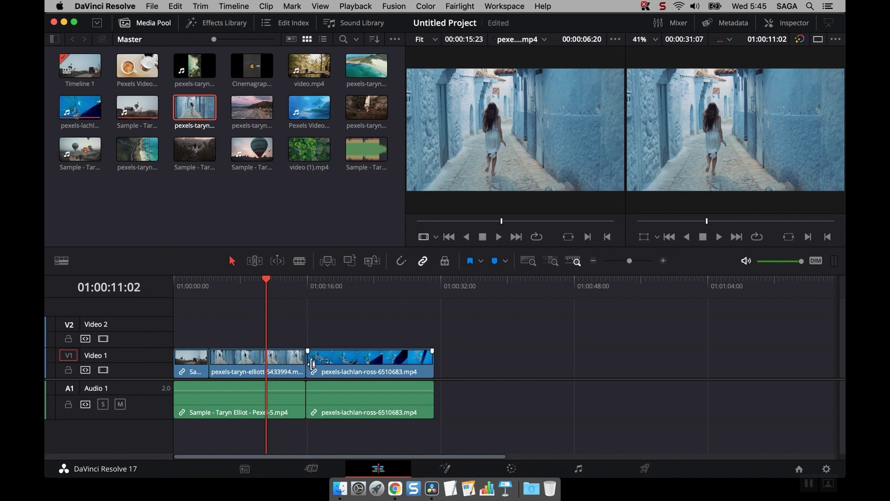
key("super+z")
left_click_drag(446, 181, 830, 109)
left_click_drag(268, 280, 288, 282)
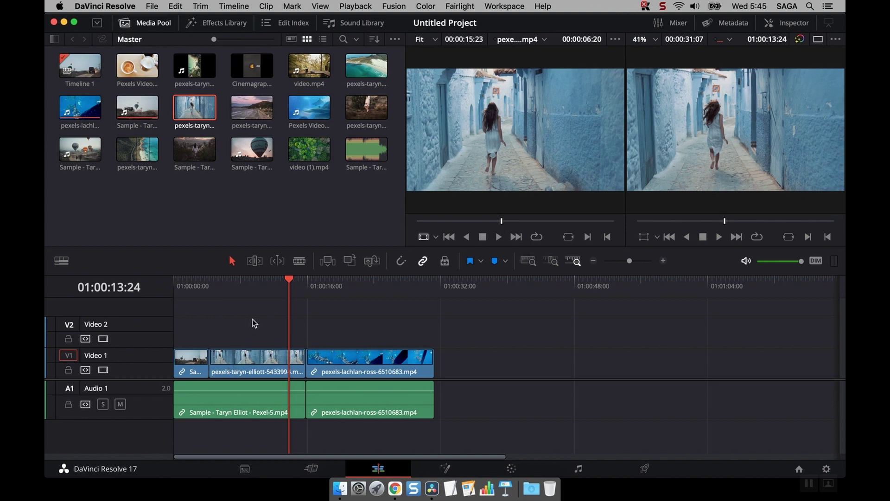
key("super+z")
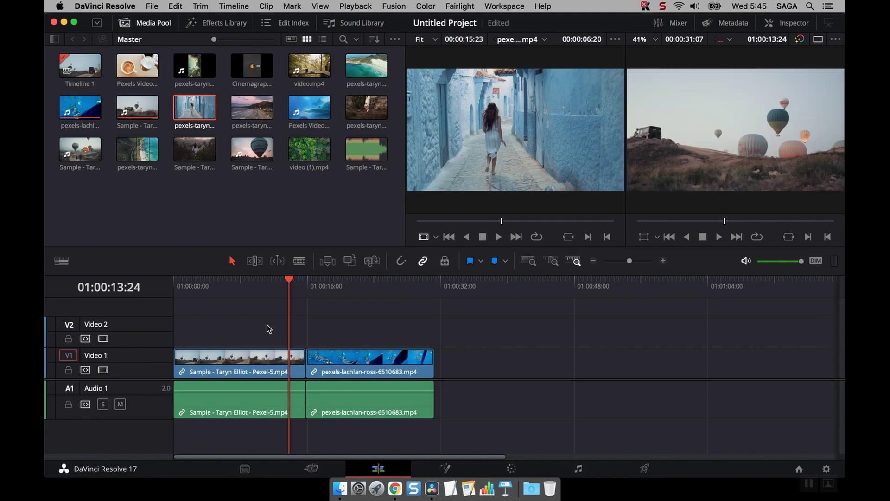
Step: Try a Replace edit of the first Video 1 clip with video (1).mp4, matching source 00:00:15:14 to 01:00:13:18, and undo it
left_click(308, 152)
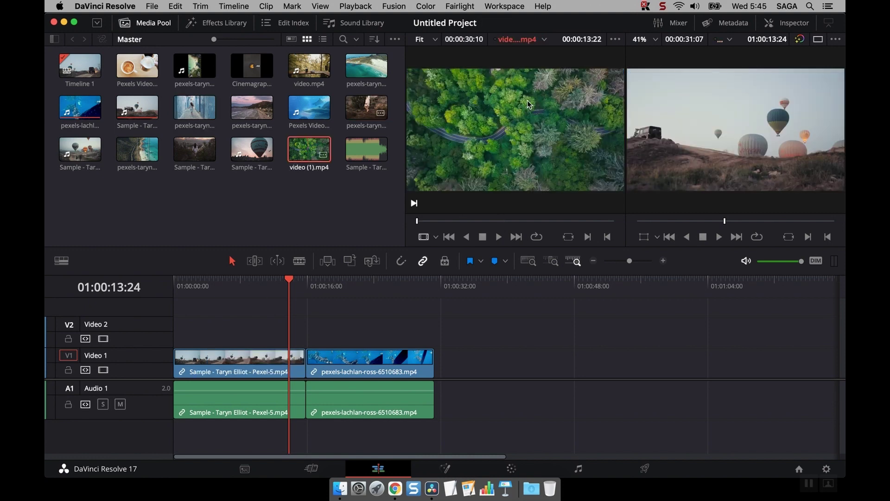
left_click_drag(378, 113, 832, 111)
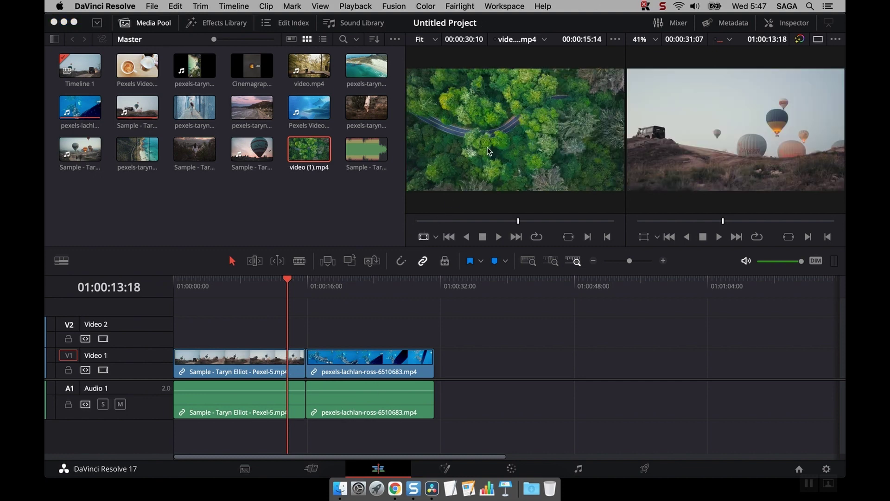
left_click_drag(559, 116, 833, 112)
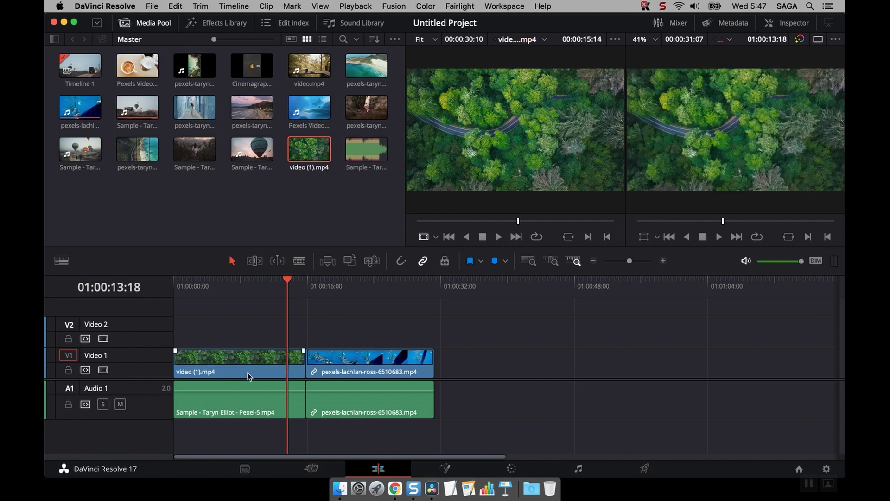
key("super+z")
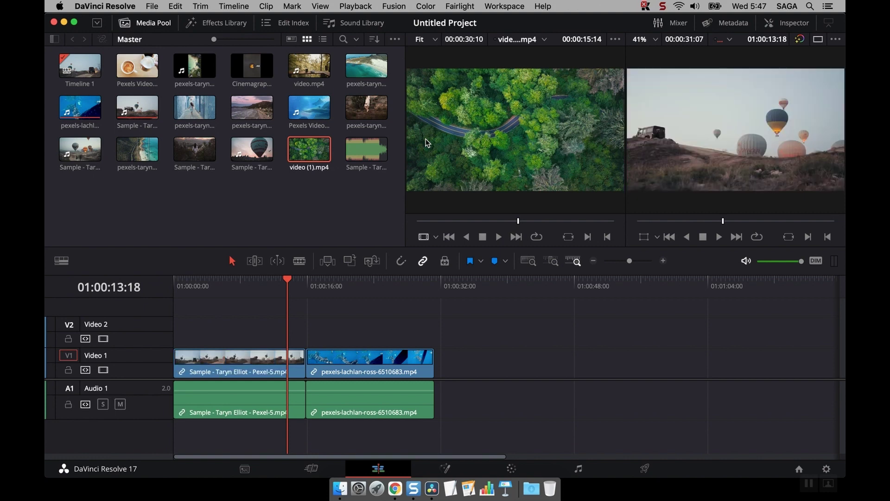
Step: Trim the end of the underwater clip so the timeline lasts 00:00:24:29
left_click_drag(553, 102, 536, 112)
left_click(432, 366)
left_click_drag(433, 365, 379, 367)
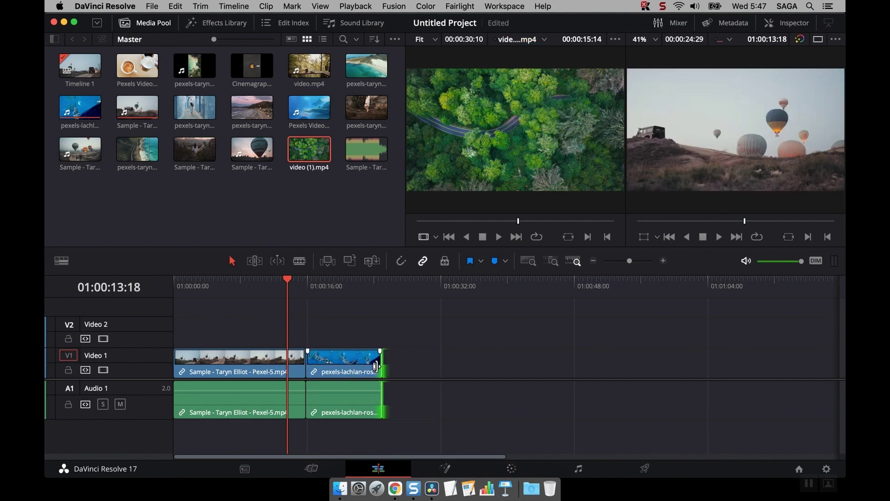
Step: Put the walking woman clip, cued to 00:00:10:00, in place of the underwater clip at 01:00:18:08 with a Fit to Fill edit
left_click(326, 284)
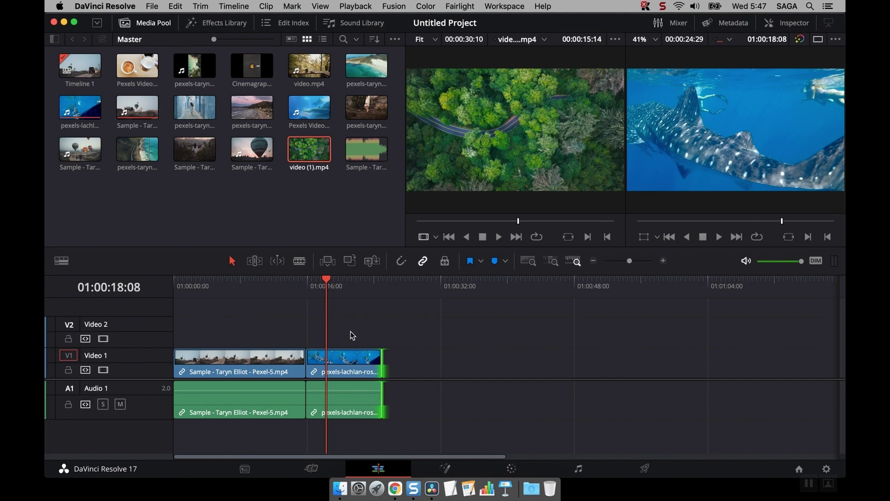
left_click(370, 112)
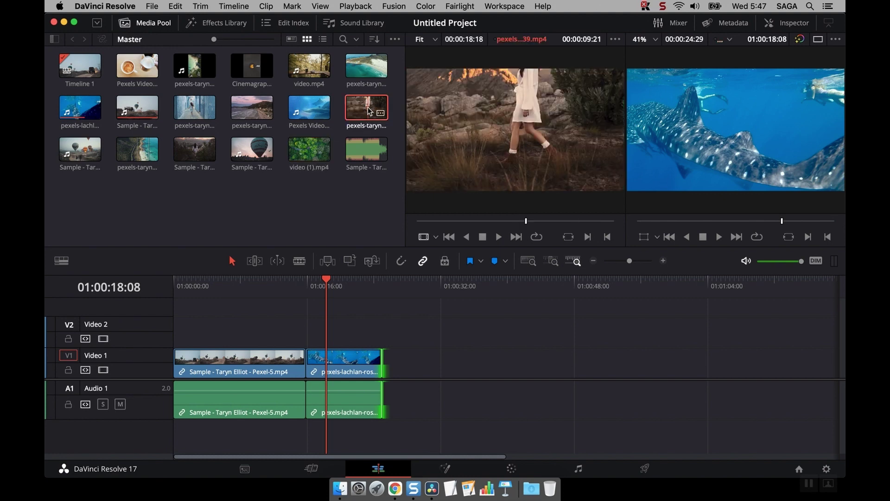
left_click_drag(479, 222, 460, 225)
left_click(498, 237)
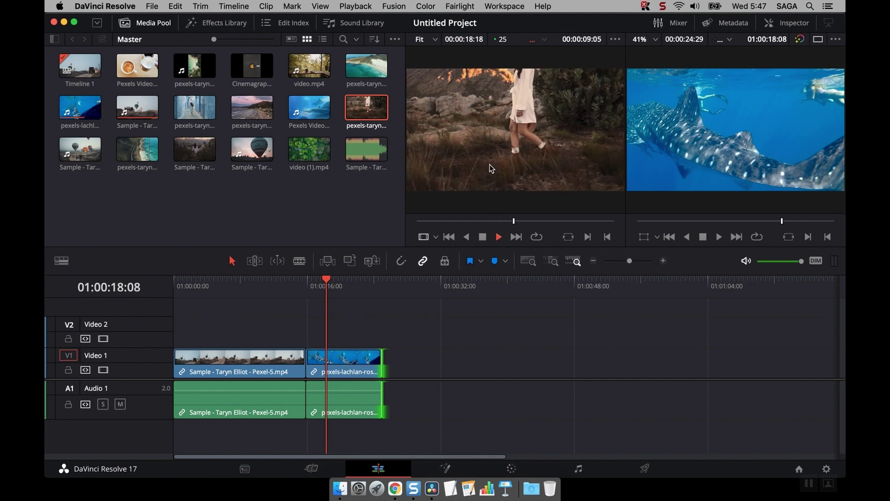
left_click(482, 237)
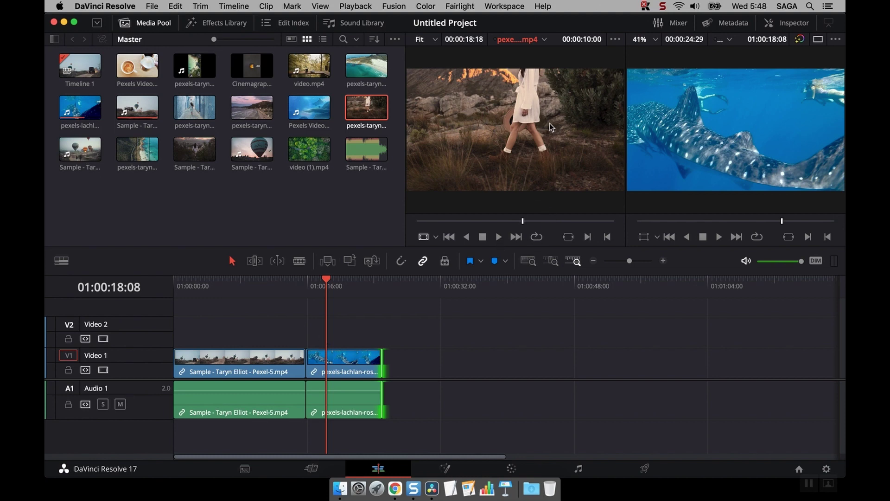
left_click_drag(549, 123, 828, 137)
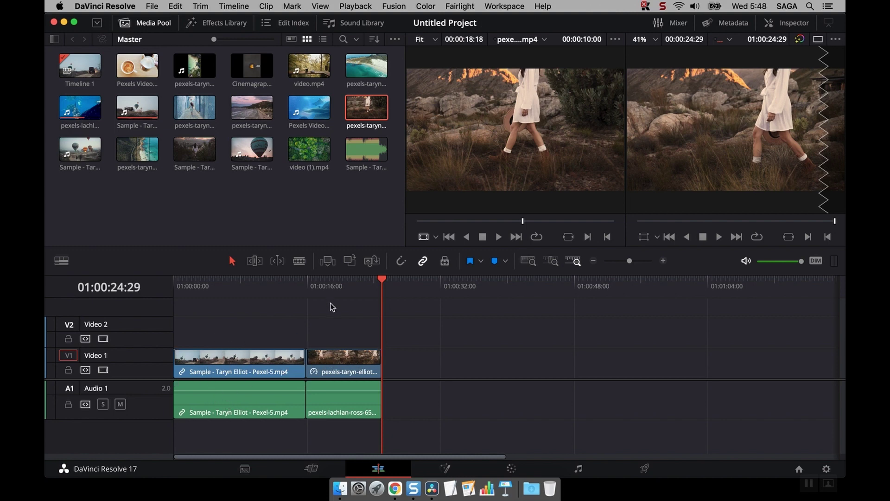
Step: Play back the fitted walking clip in the timeline and compare its speed with the original source clip
left_click_drag(324, 289, 323, 289)
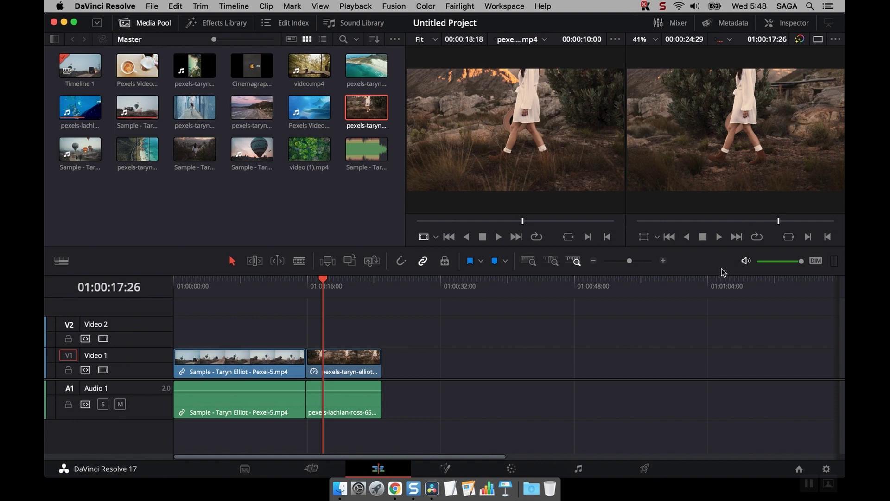
left_click(718, 237)
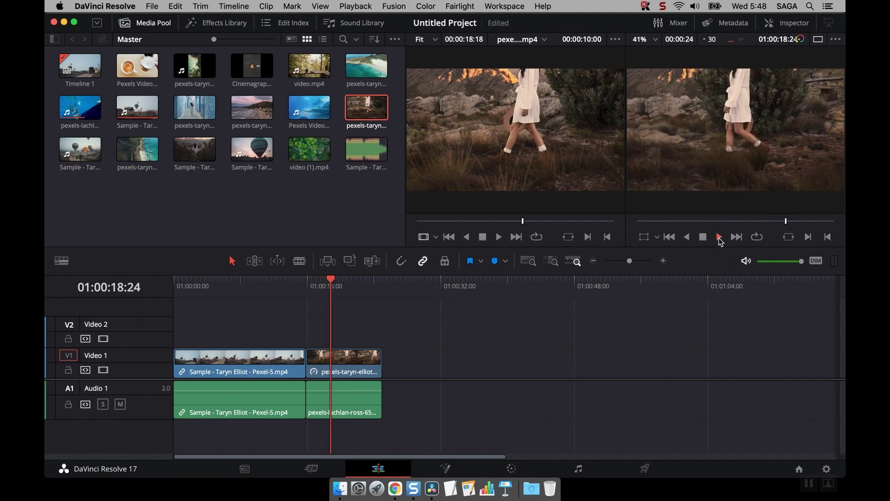
left_click(685, 221)
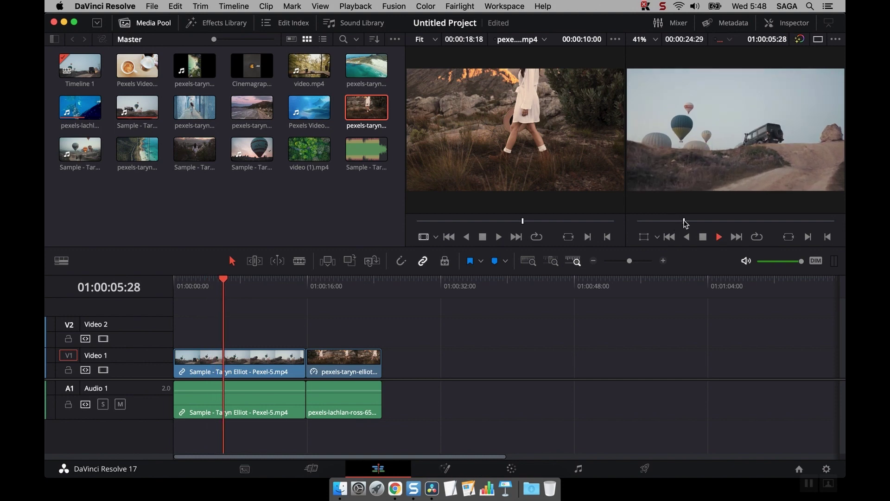
left_click(318, 287)
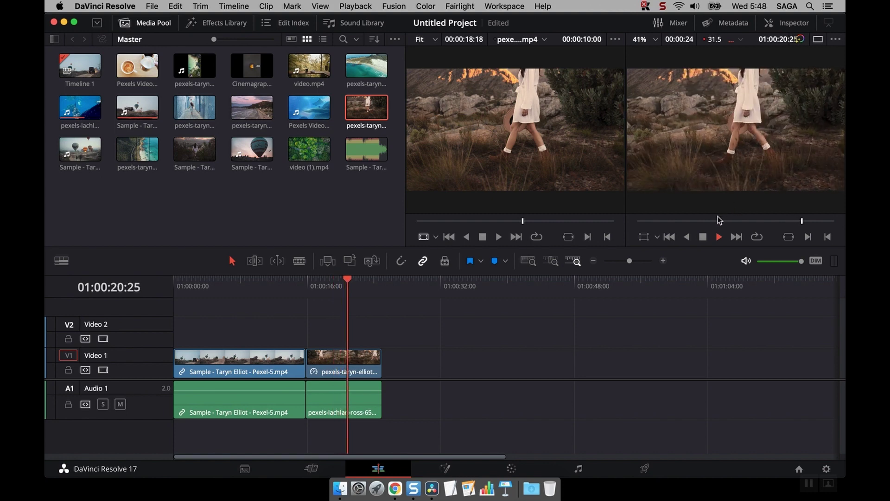
left_click(701, 237)
left_click(497, 237)
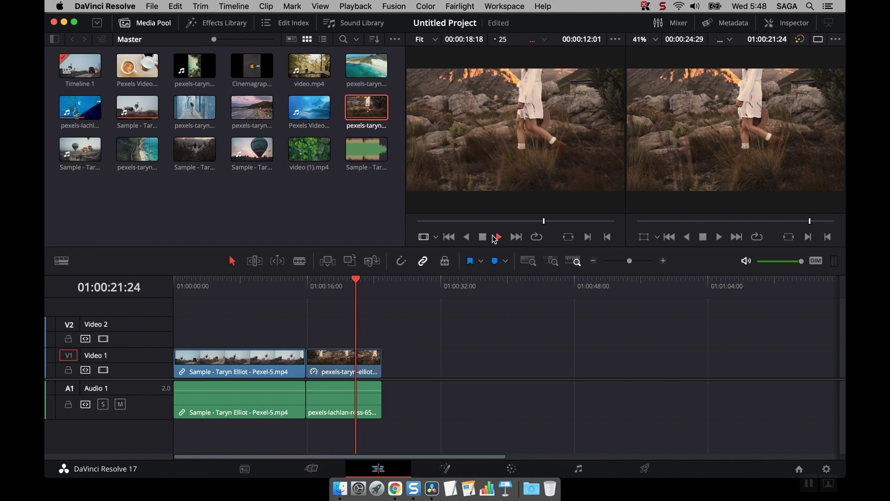
Step: Play the fitted walking clip in the timeline from 01:00:21:24 and undo the Fit to Fill edit
left_click(483, 237)
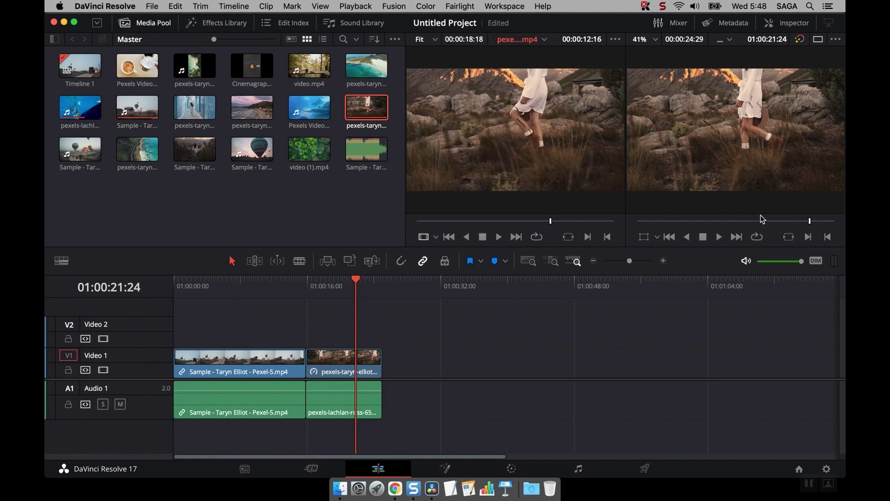
left_click(718, 236)
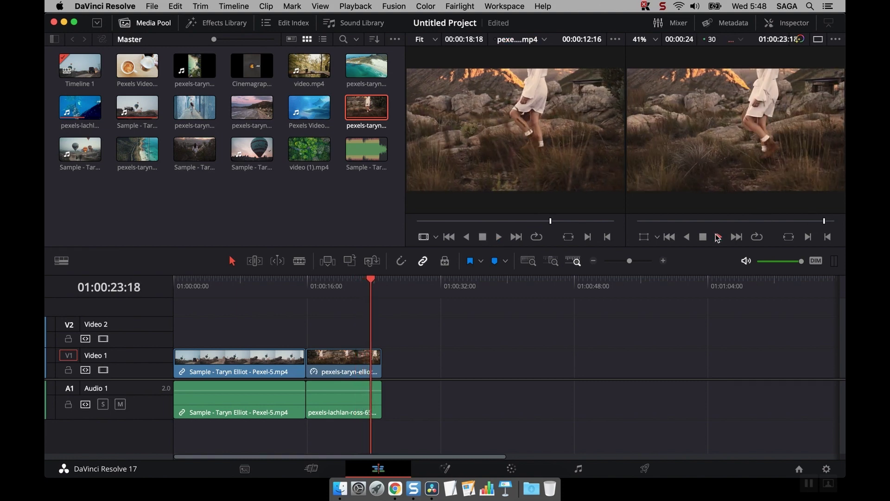
left_click(718, 237)
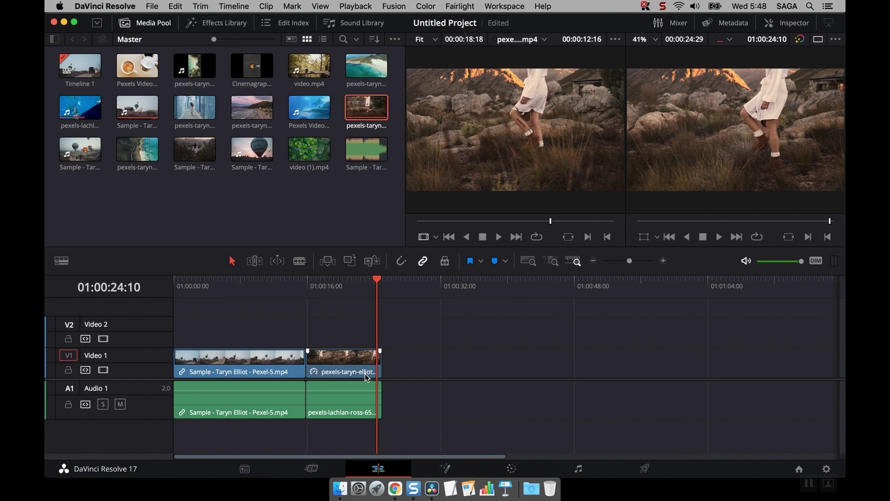
key("super+z")
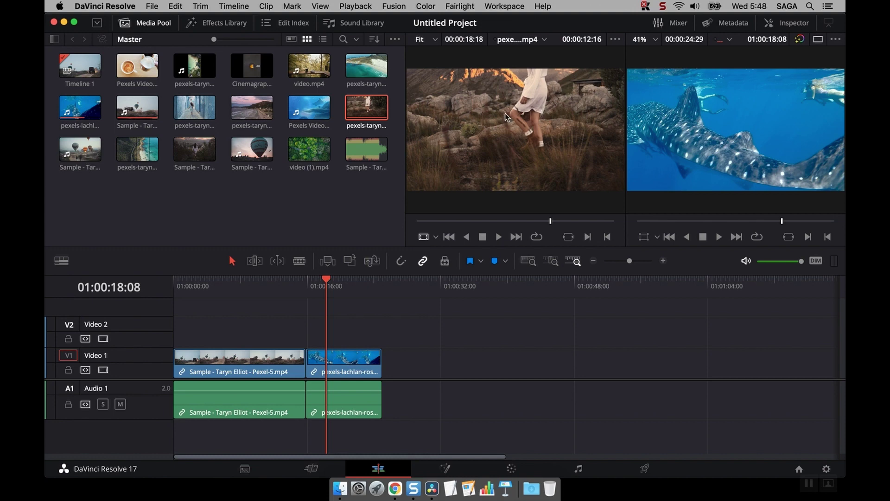
Step: Try a Place on Top edit at 01:00:18:08 and an Append at End edit with the walking woman clip, undoing each one
left_click_drag(437, 110, 807, 155)
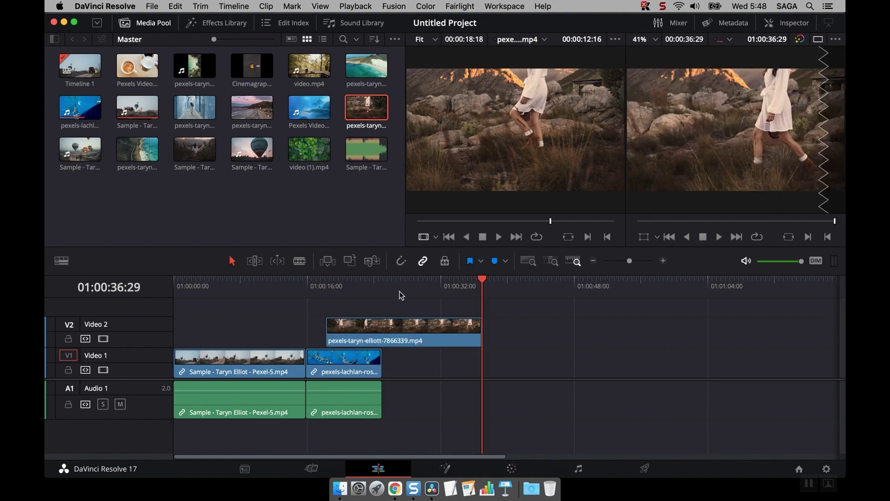
key("super+z")
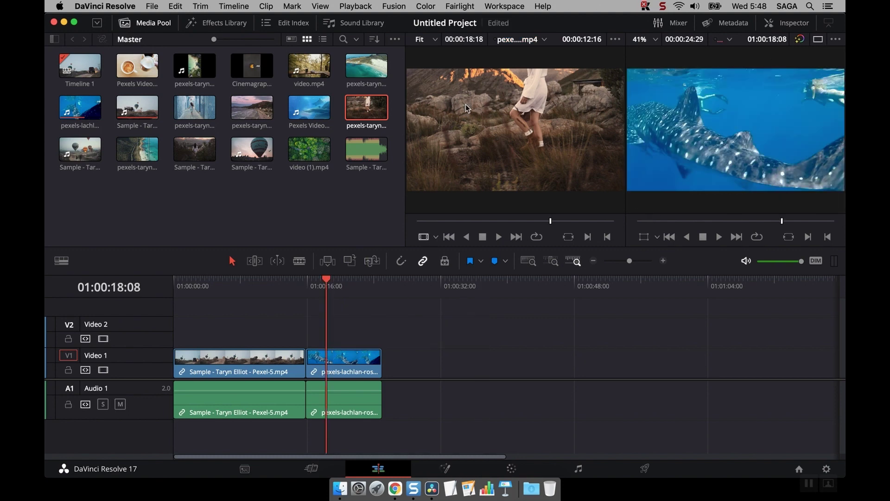
left_click_drag(465, 104, 759, 173)
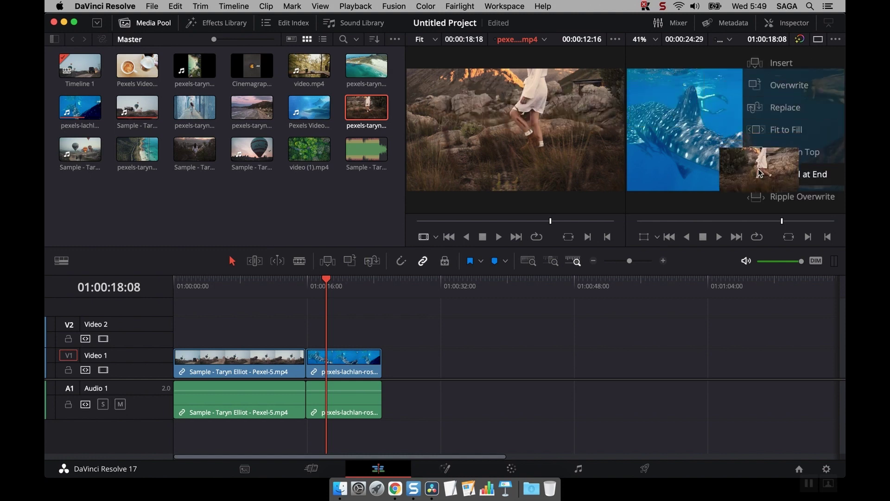
left_click_drag(759, 173, 759, 173)
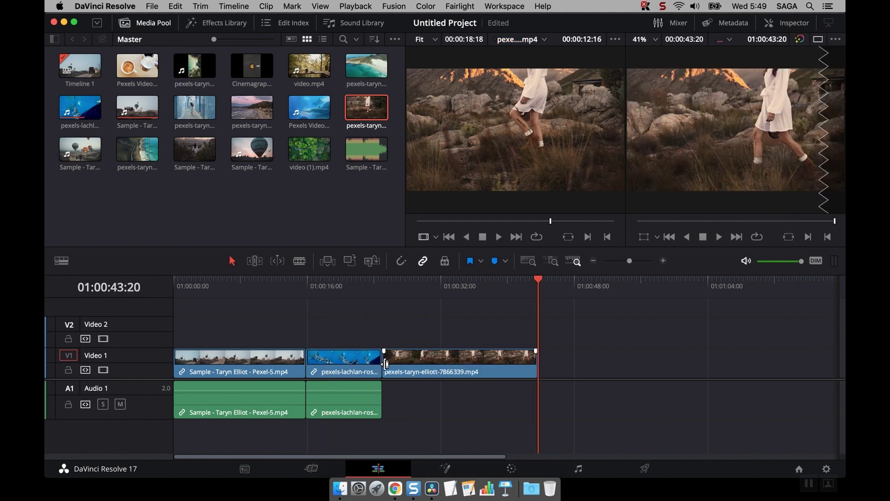
key("super+z")
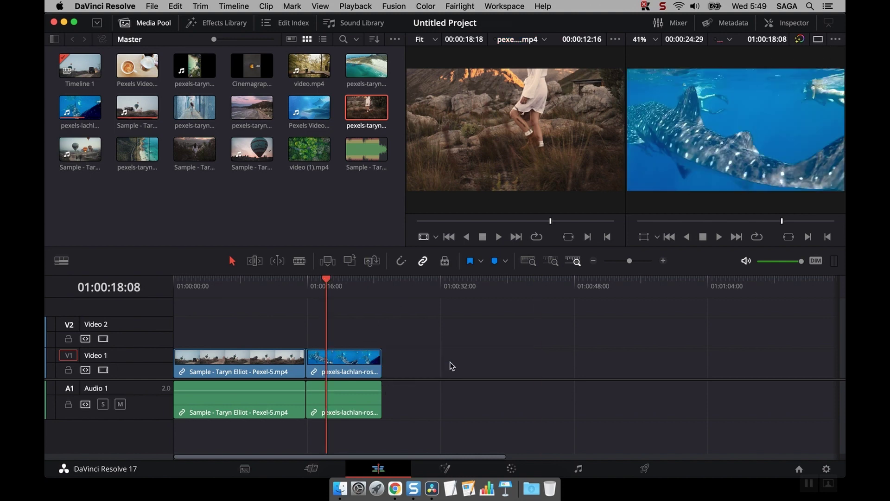
Step: Try an Overwrite edit at 01:00:18:08 and a Ripple Overwrite of the underwater clip with the walking woman clip, undoing each one
left_click_drag(446, 157, 580, 124)
left_click_drag(413, 114, 832, 84)
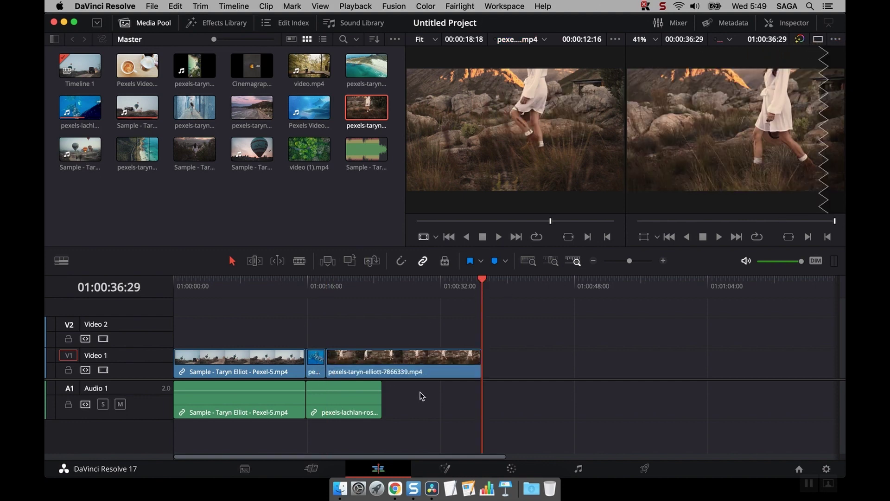
key("super+z")
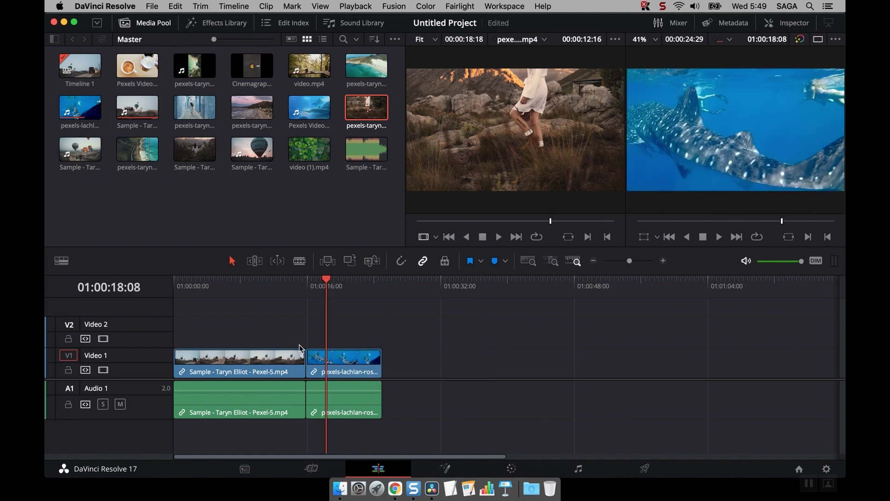
left_click_drag(571, 115, 796, 194)
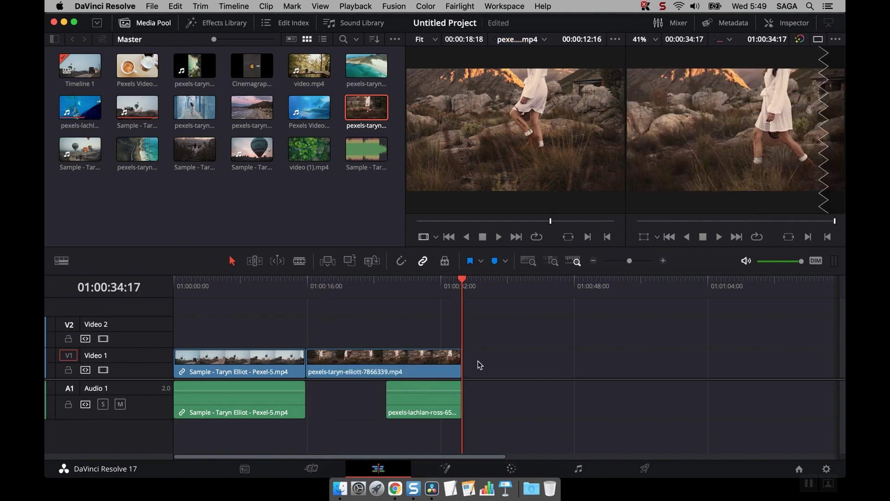
key("super+z")
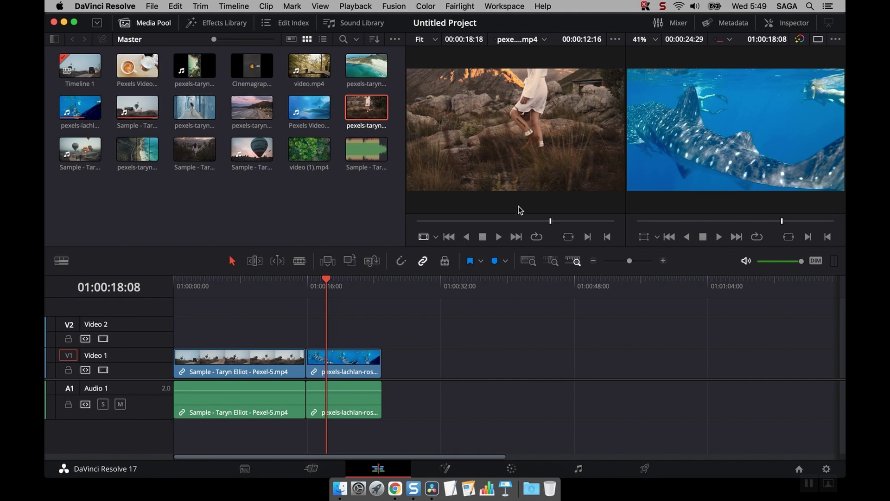
Step: Place the whole walking clip on Video 1 at about 01:00:36:00, and mark a 00:00:04:12 range in its source ending at 00:00:15:24
left_click_drag(524, 122, 474, 365)
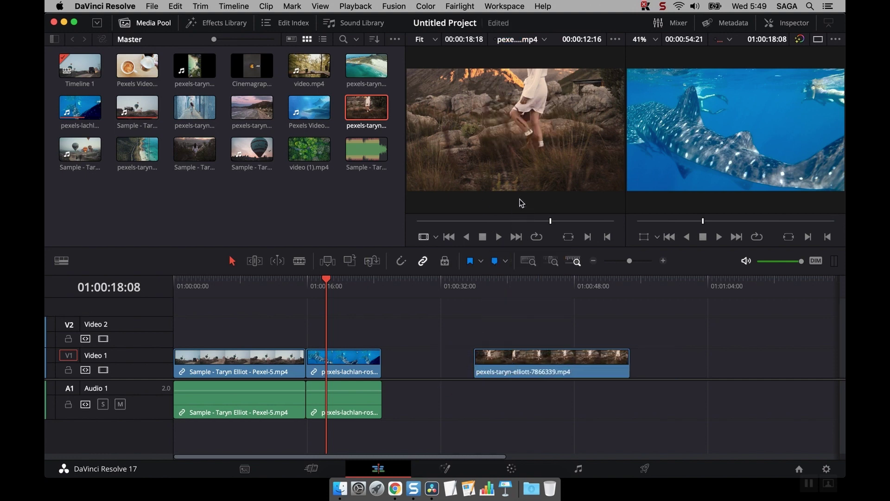
left_click(508, 220)
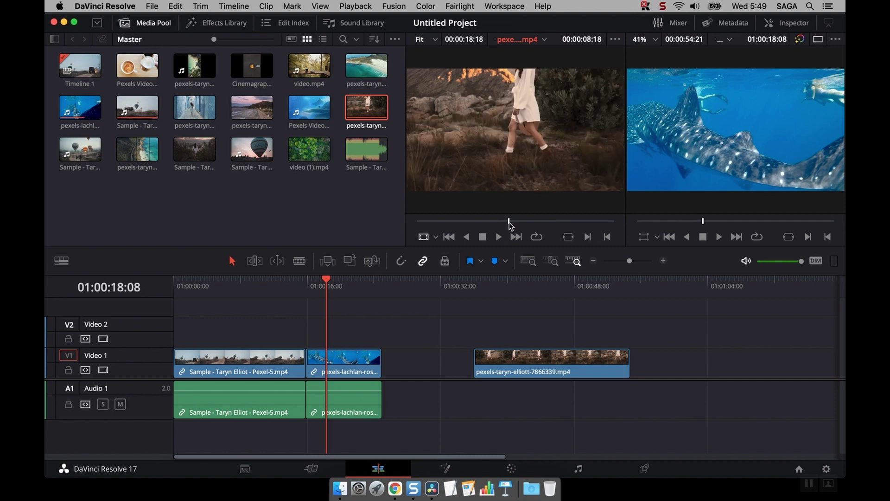
key("i")
left_click(577, 221)
key("i")
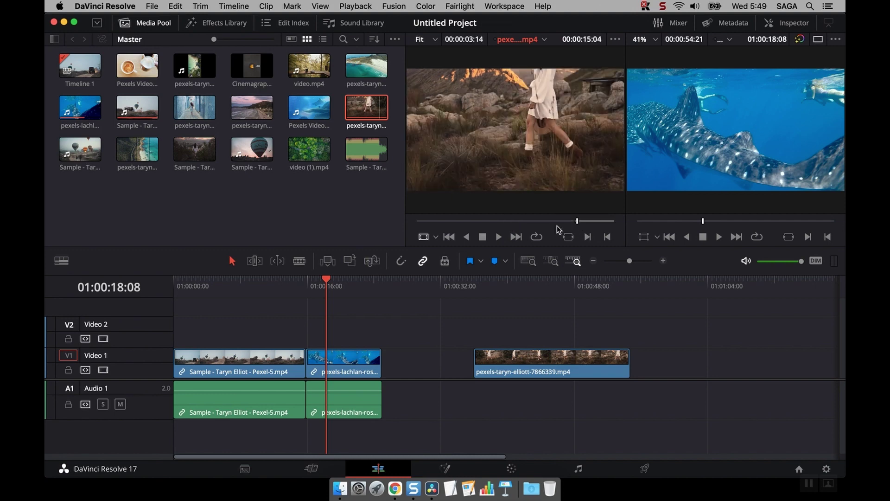
left_click(538, 220)
key("i")
left_click(586, 221)
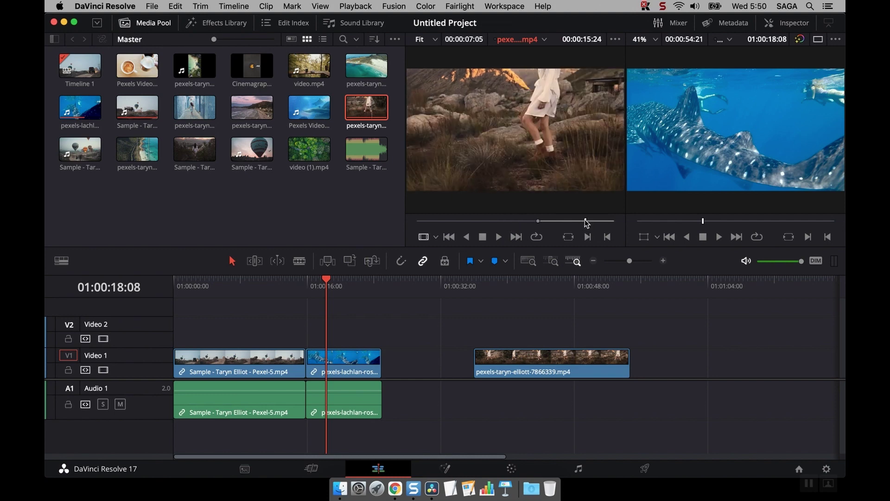
key("super+f")
key("super+f")
key("o")
Step: Place the marked walking range on Video 1 at about 01:01:01, and delete both walking clips from the timeline
left_click_drag(639, 330, 686, 361)
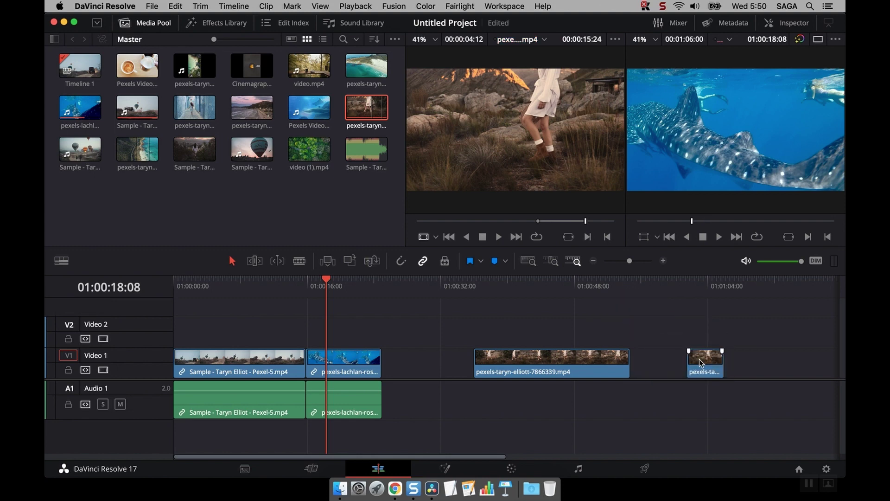
left_click_drag(752, 399, 520, 324)
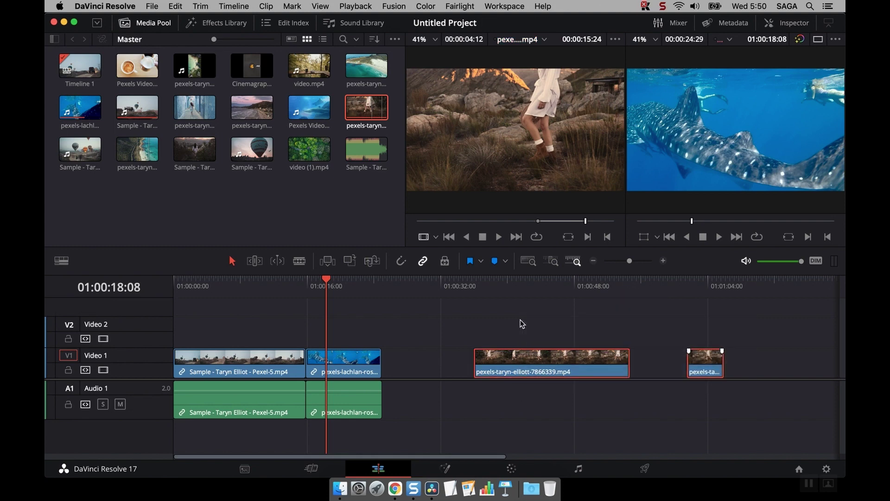
key("Delete")
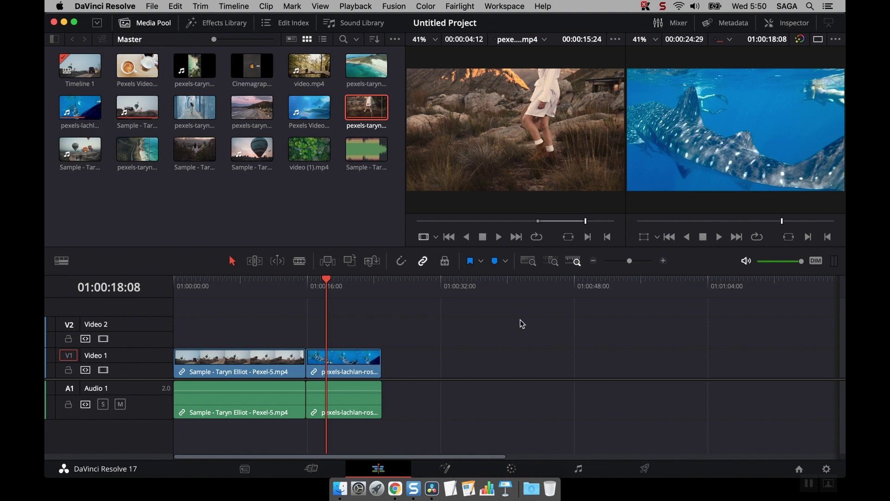